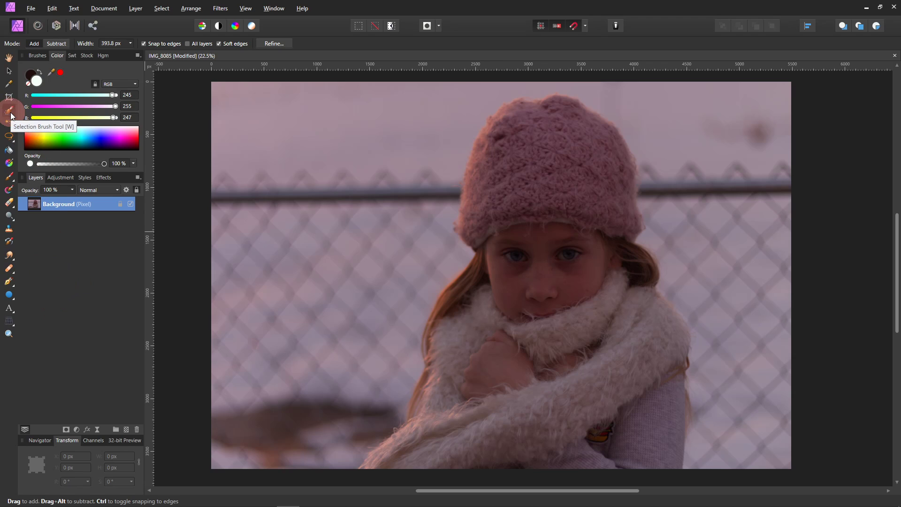
# Brush a selection over the whole girl, from her knit hat down to her scarf and sleeve
pyautogui.moveTo(555, 151)
pyautogui.mouseDown()
pyautogui.moveTo(516, 159)
pyautogui.moveTo(506, 200)
pyautogui.moveTo(552, 213)
pyautogui.moveTo(569, 162)
pyautogui.moveTo(601, 191)
pyautogui.moveTo(599, 245)
pyautogui.moveTo(628, 268)
pyautogui.moveTo(631, 321)
pyautogui.moveTo(652, 365)
pyautogui.moveTo(648, 444)
pyautogui.moveTo(596, 462)
pyautogui.moveTo(389, 470)
pyautogui.moveTo(445, 434)
pyautogui.moveTo(453, 340)
pyautogui.moveTo(467, 313)
pyautogui.moveTo(533, 252)
pyautogui.moveTo(543, 372)
pyautogui.moveTo(532, 405)
pyautogui.mouseUp()
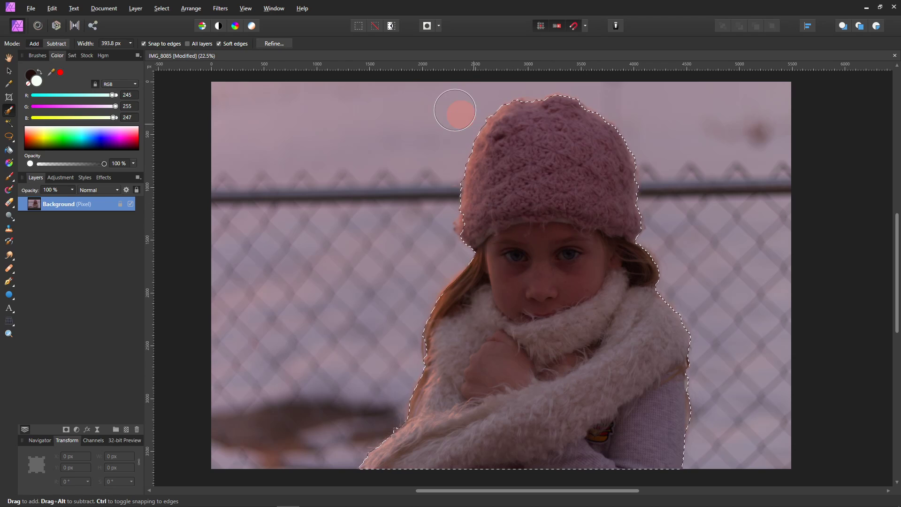
# In Refine Selection, brush matte along the hat and hair edges and mark foreground near her hand
pyautogui.click(273, 43)
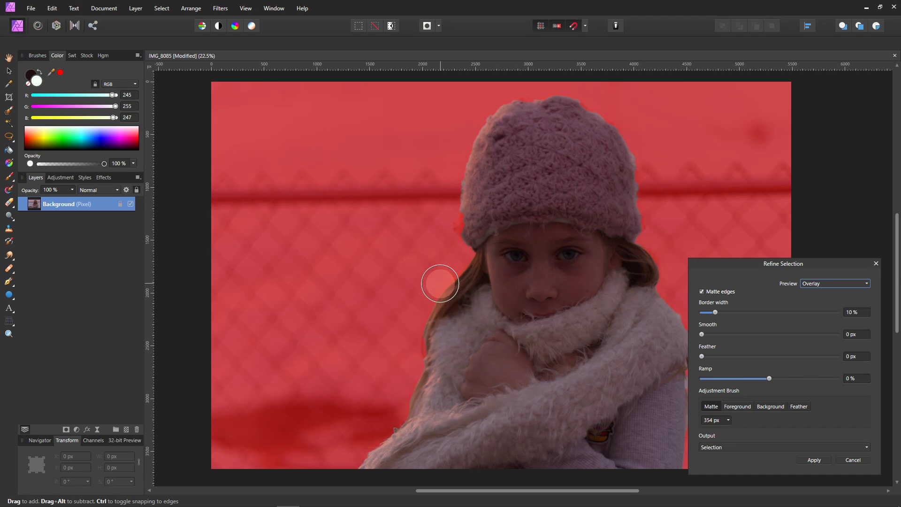
pyautogui.scroll(1, 438, 284)
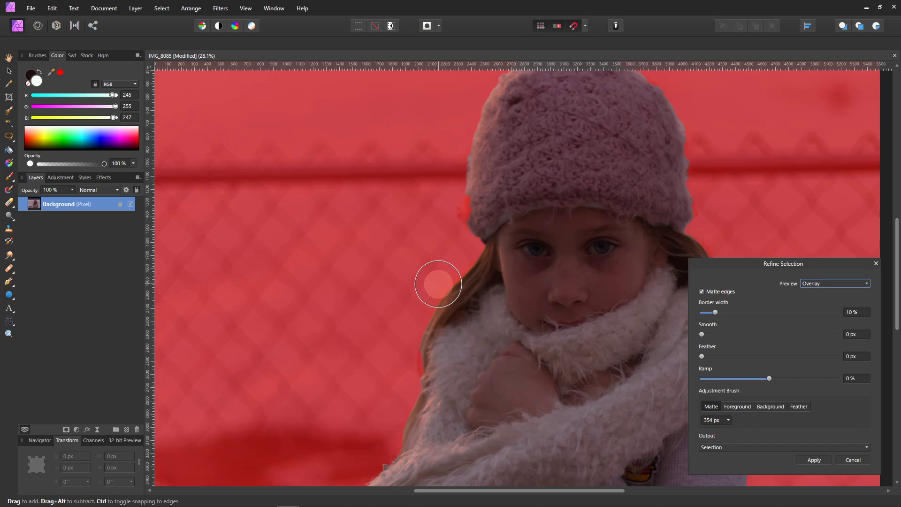
pyautogui.scroll(1, 438, 284)
pyautogui.moveTo(490, 192); pyautogui.dragTo(472, 215)
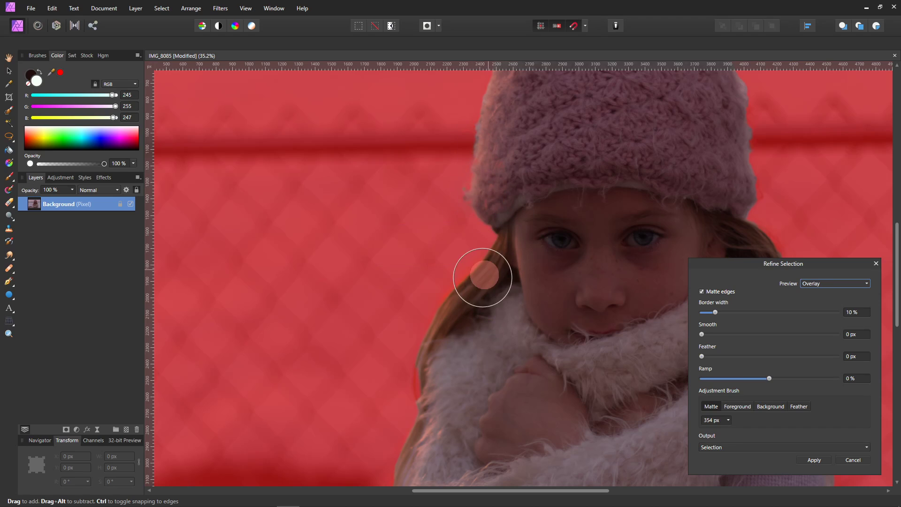
pyautogui.scroll(-3, 449, 328)
pyautogui.scroll(-1, 449, 328)
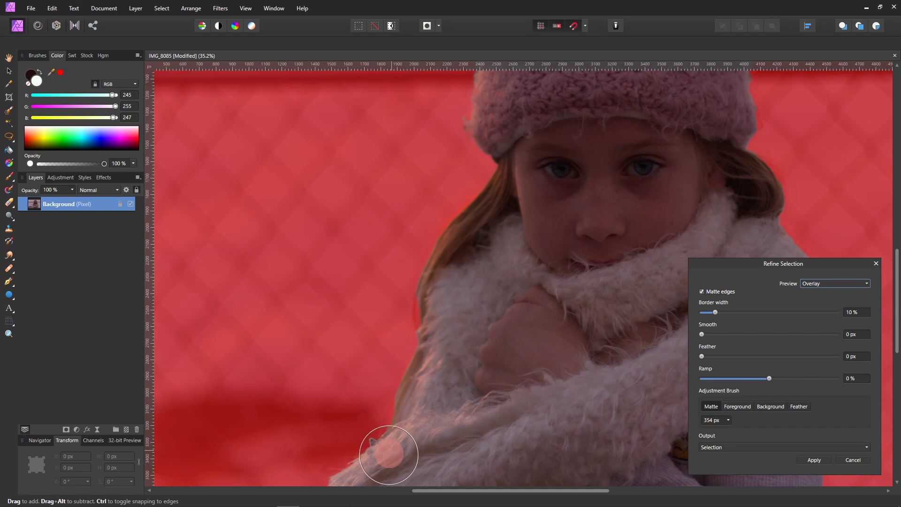
pyautogui.moveTo(432, 413)
pyautogui.mouseDown()
pyautogui.moveTo(428, 302)
pyautogui.moveTo(452, 373)
pyautogui.mouseUp()
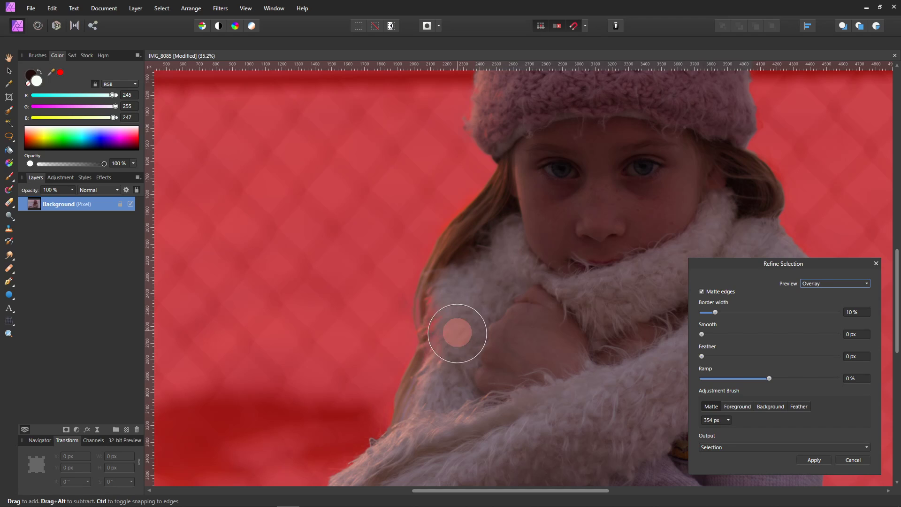
pyautogui.click(742, 407)
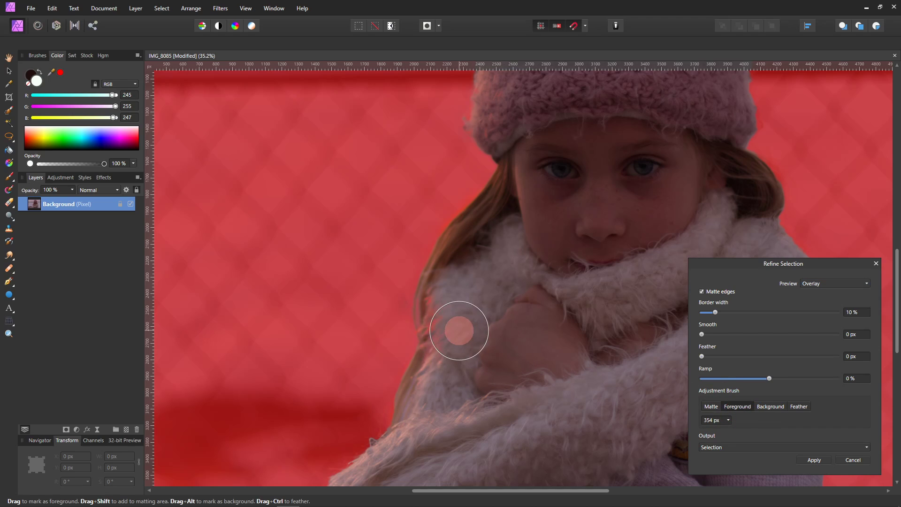
pyautogui.moveTo(461, 324); pyautogui.dragTo(472, 366)
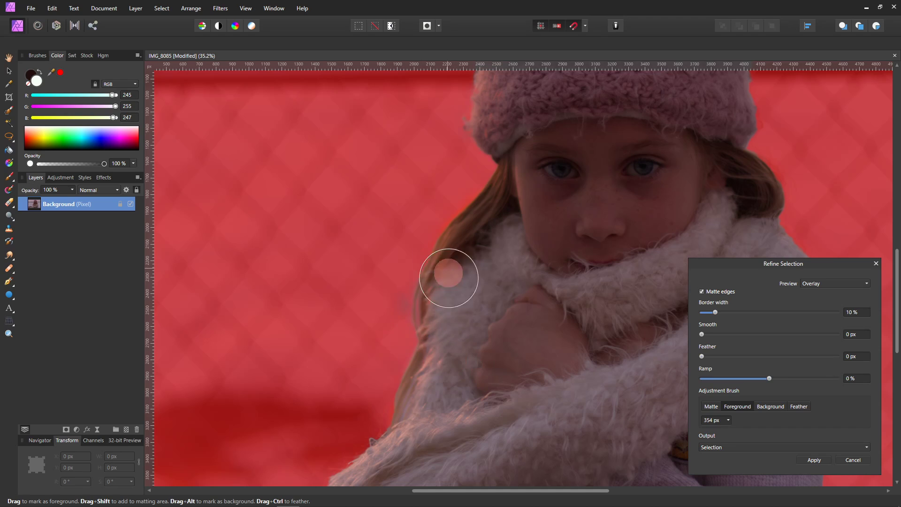
pyautogui.moveTo(520, 347); pyautogui.dragTo(467, 486)
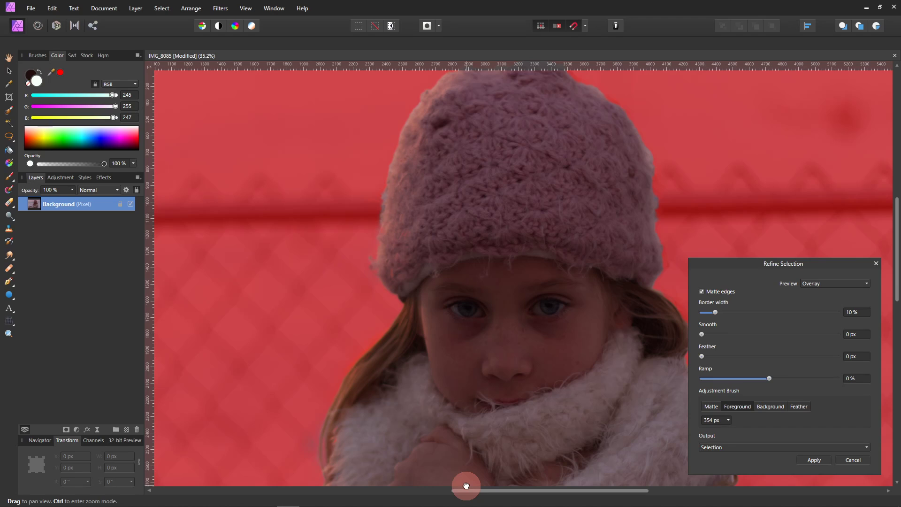
# Output the refined selection as a new layer with mask
pyautogui.click(866, 447)
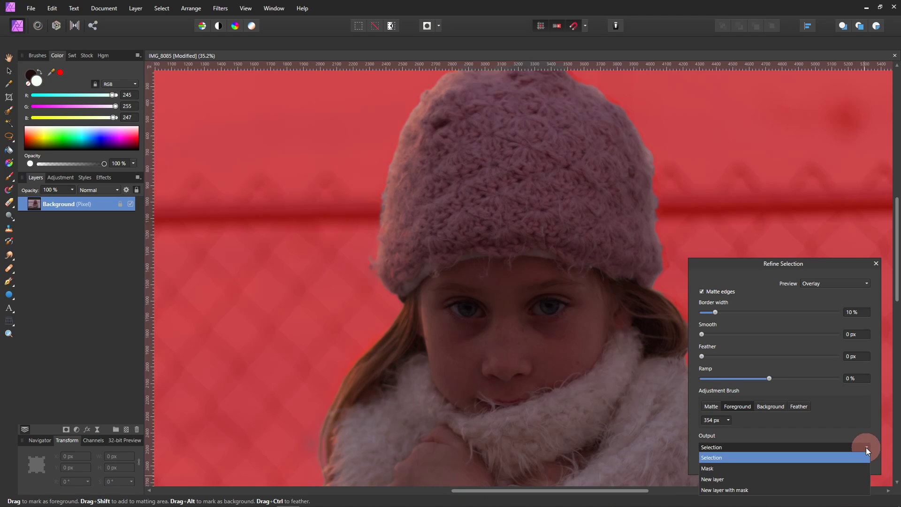
pyautogui.click(750, 490)
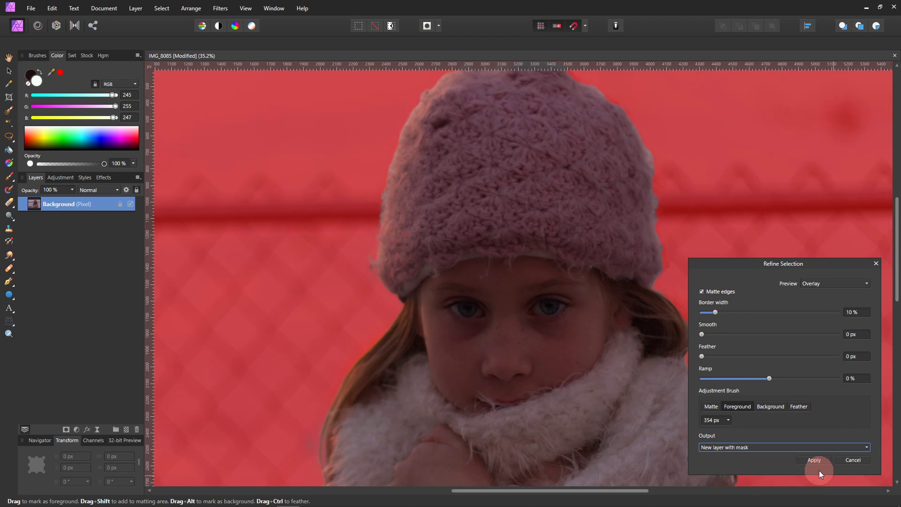
pyautogui.click(812, 460)
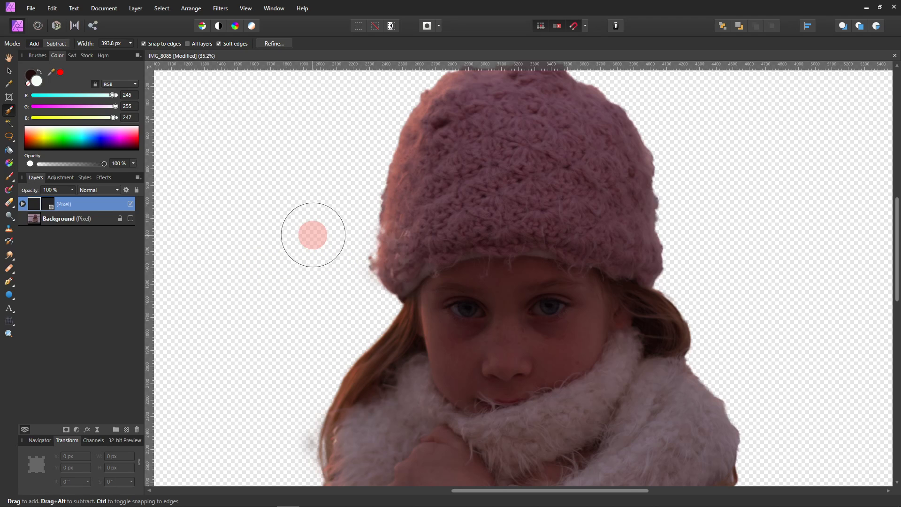
# Make the Background layer visible and duplicate it with Ctrl+J
pyautogui.scroll(-2, 507, 257)
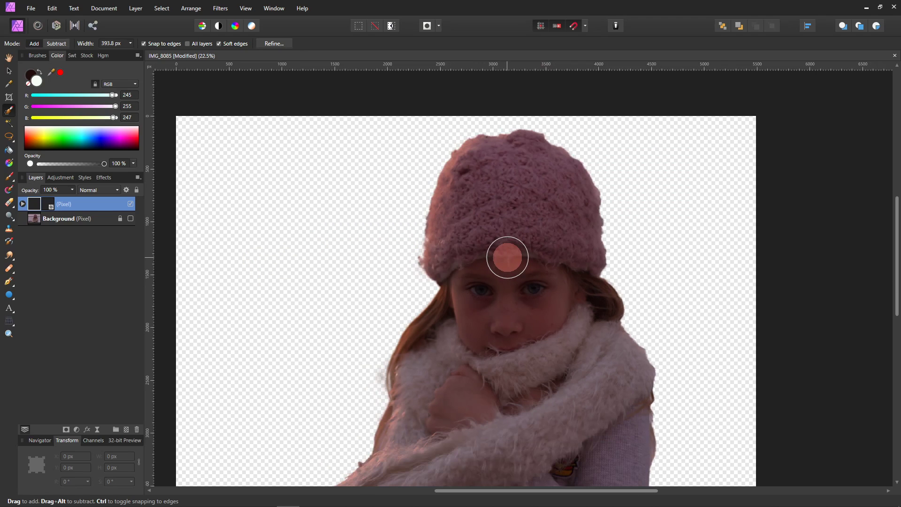
pyautogui.moveTo(517, 282); pyautogui.dragTo(549, 269)
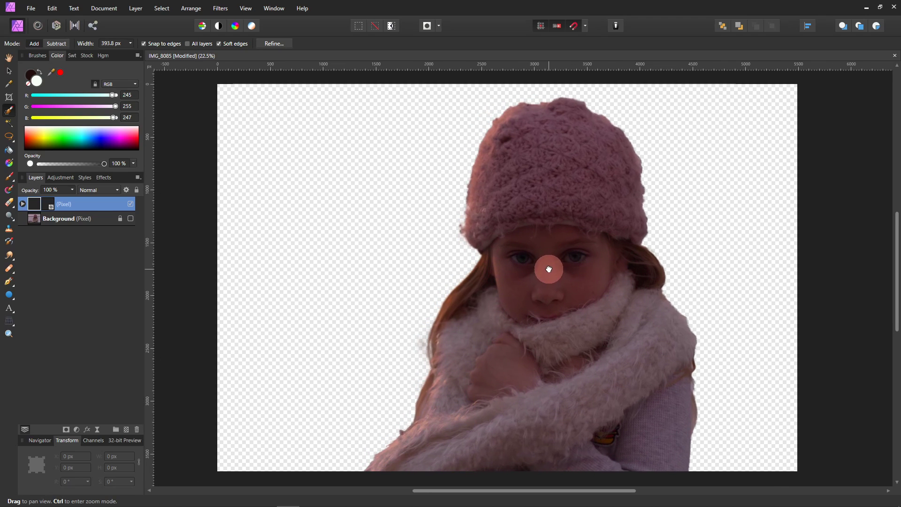
pyautogui.click(131, 218)
pyautogui.click(59, 218)
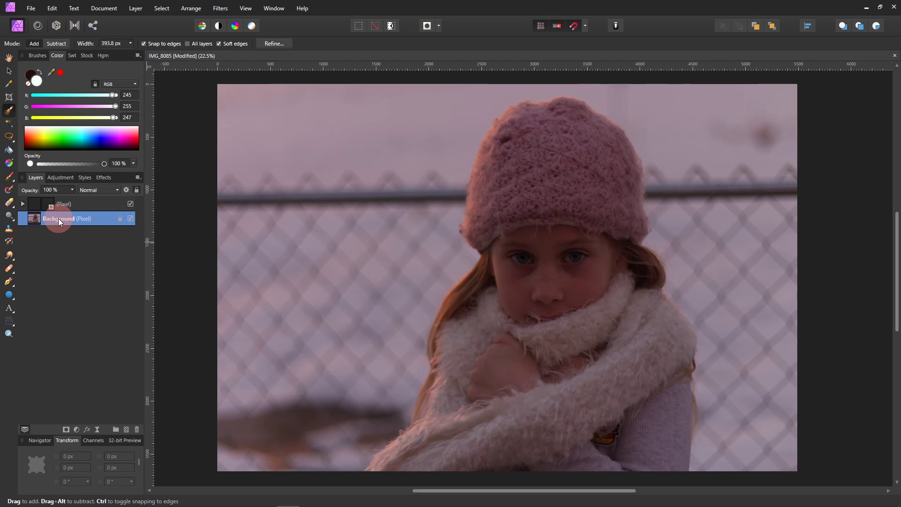
pyautogui.hotkey('ctrl', 'j')
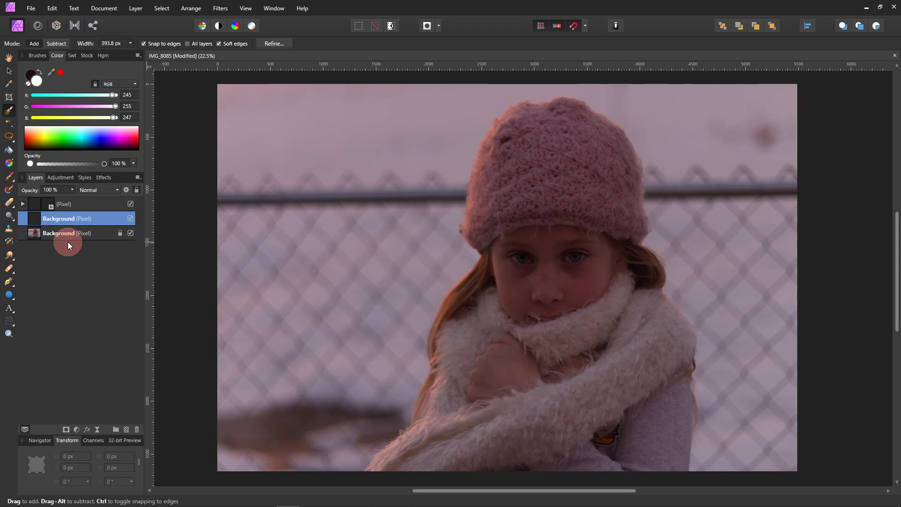
# Hide the Background copy and the cut-out girl layer, leaving the original Background selected
pyautogui.click(132, 218)
pyautogui.click(93, 232)
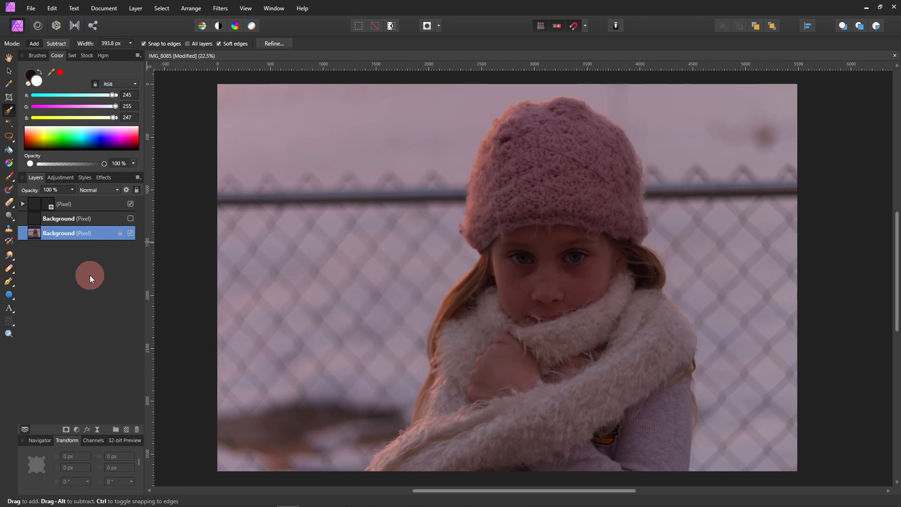
pyautogui.click(131, 204)
# Add a live Gaussian Blur to the original Background with Preserve Alpha and 100 px radius
pyautogui.click(135, 8)
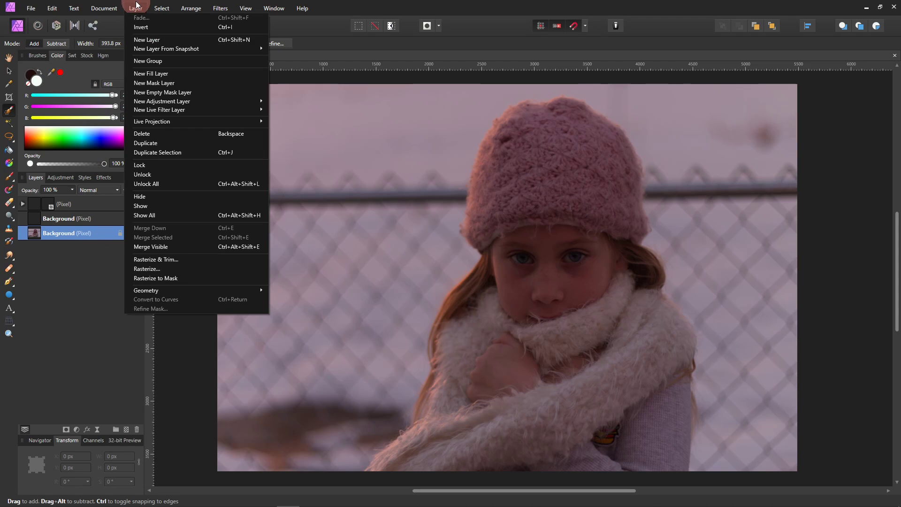
pyautogui.moveTo(182, 109)
pyautogui.moveTo(321, 112)
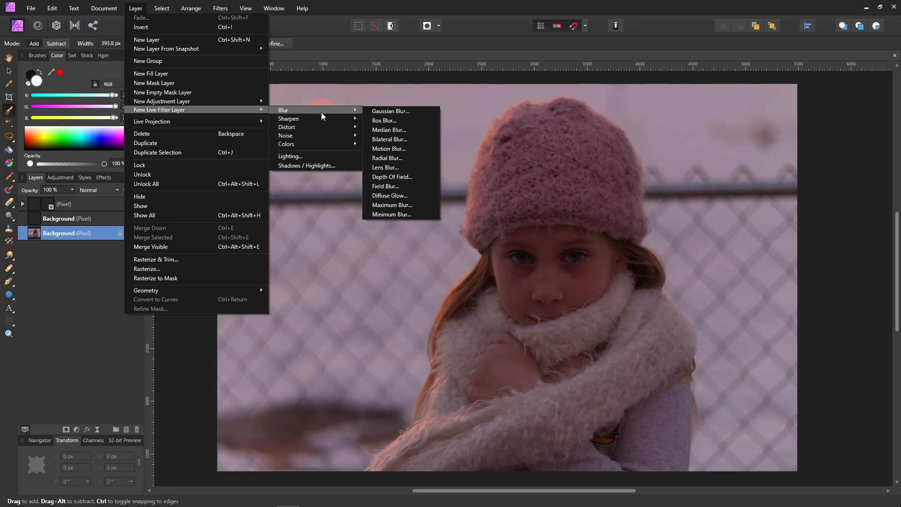
pyautogui.click(391, 112)
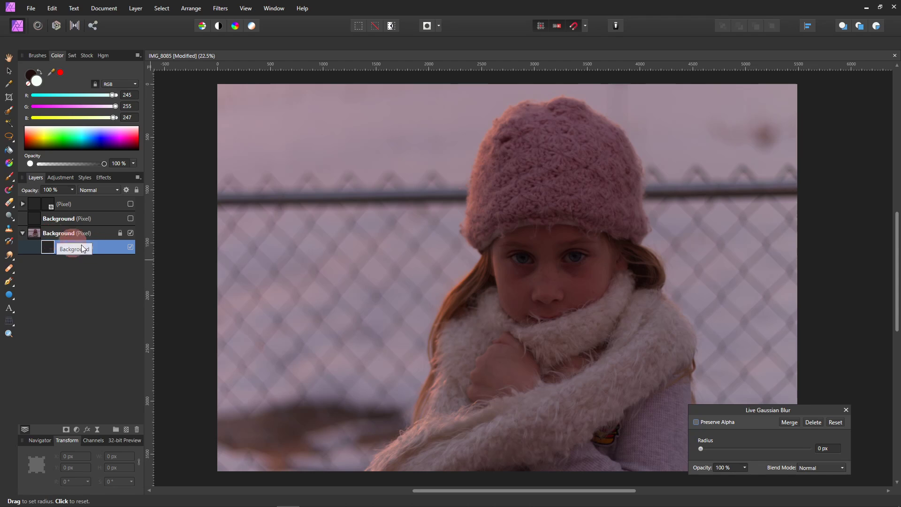
pyautogui.click(488, 390)
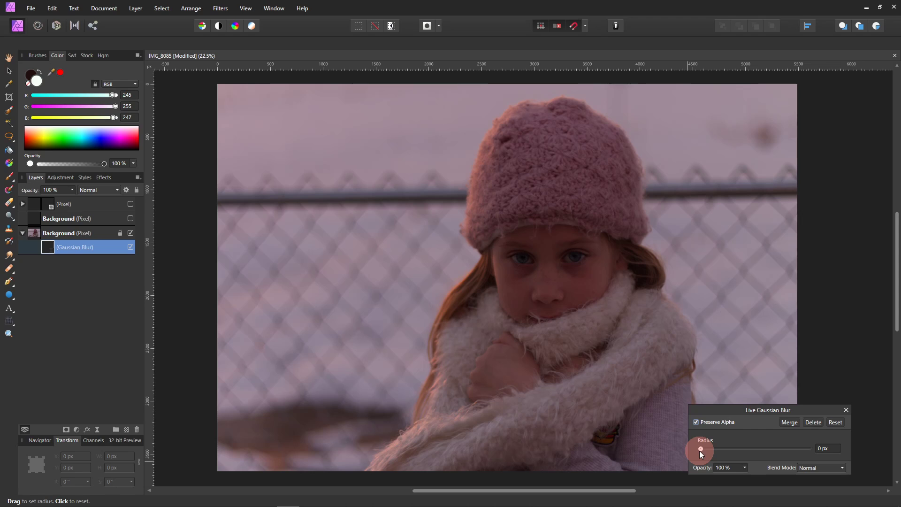
pyautogui.moveTo(699, 451); pyautogui.dragTo(835, 449)
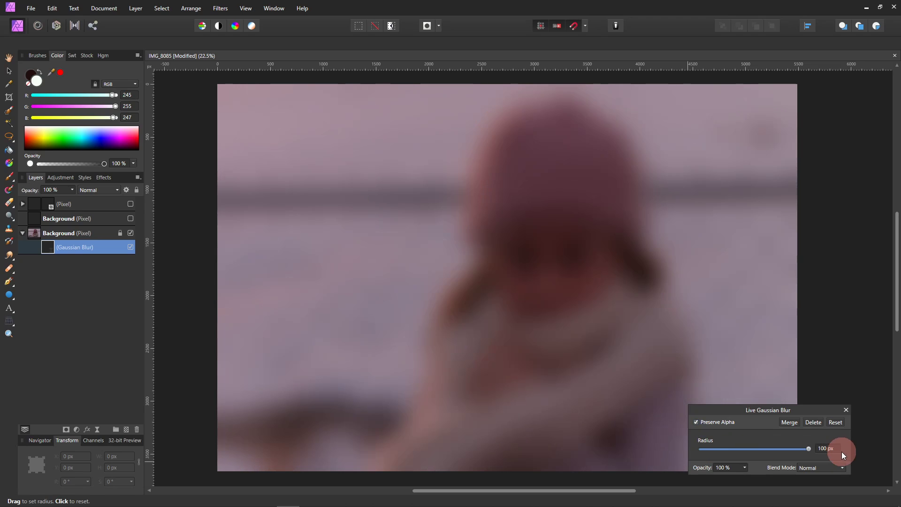
pyautogui.click(847, 409)
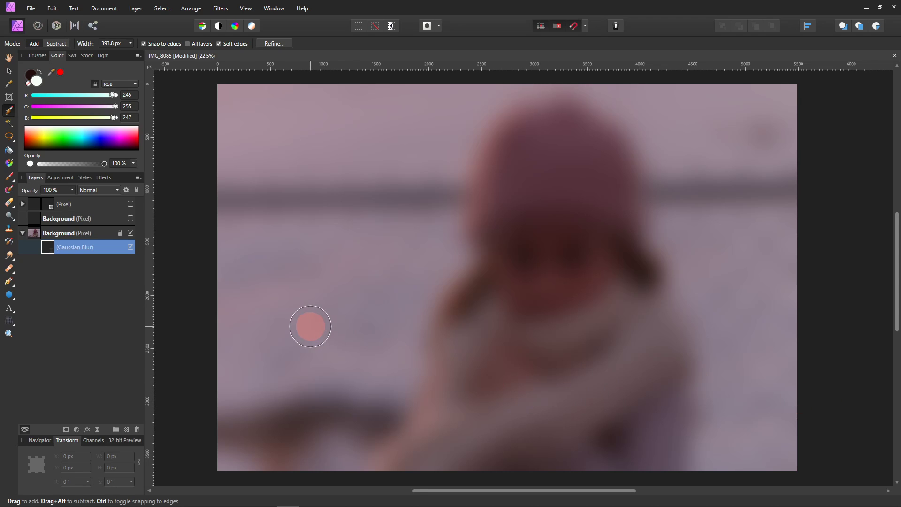
# Make the cut-out girl layer visible over the blurred photo and brush along her outer edge
pyautogui.click(129, 205)
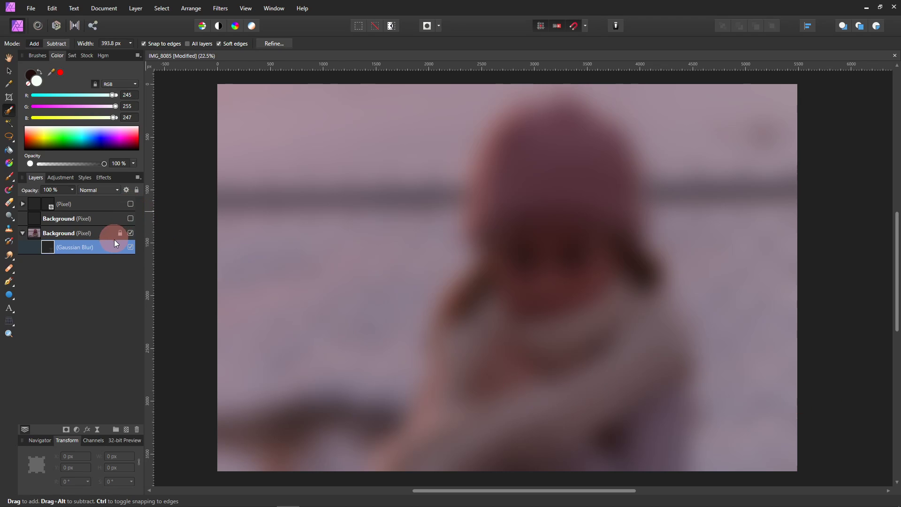
pyautogui.click(130, 205)
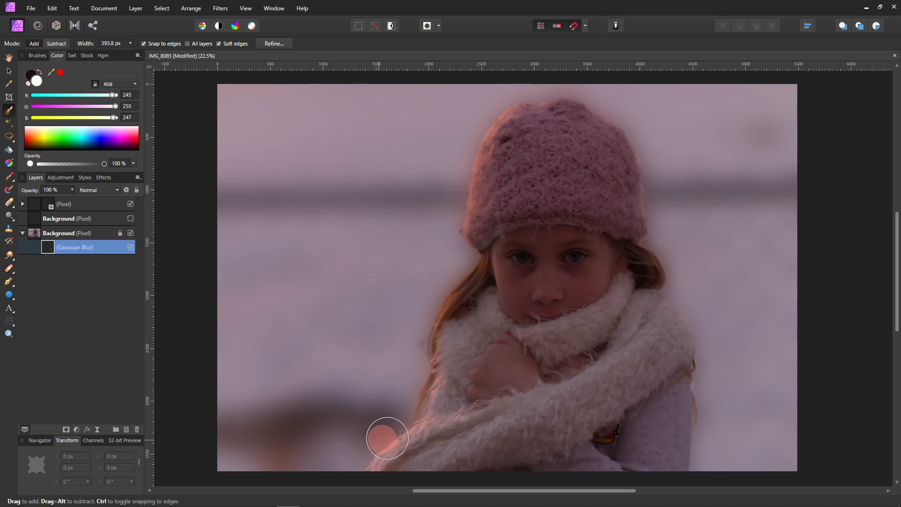
pyautogui.moveTo(387, 432)
pyautogui.mouseDown()
pyautogui.moveTo(436, 311)
pyautogui.moveTo(462, 277)
pyautogui.moveTo(470, 156)
pyautogui.moveTo(504, 112)
pyautogui.moveTo(554, 99)
pyautogui.moveTo(605, 111)
pyautogui.moveTo(660, 154)
pyautogui.moveTo(655, 247)
pyautogui.moveTo(671, 262)
pyautogui.moveTo(702, 361)
pyautogui.moveTo(711, 467)
pyautogui.moveTo(702, 363)
pyautogui.moveTo(595, 119)
pyautogui.moveTo(510, 101)
pyautogui.moveTo(470, 195)
pyautogui.moveTo(467, 283)
pyautogui.moveTo(313, 254)
pyautogui.mouseUp()
# Hide the blurred Background, show the sharp Background copy, and select the top cut-out layer
pyautogui.click(125, 209)
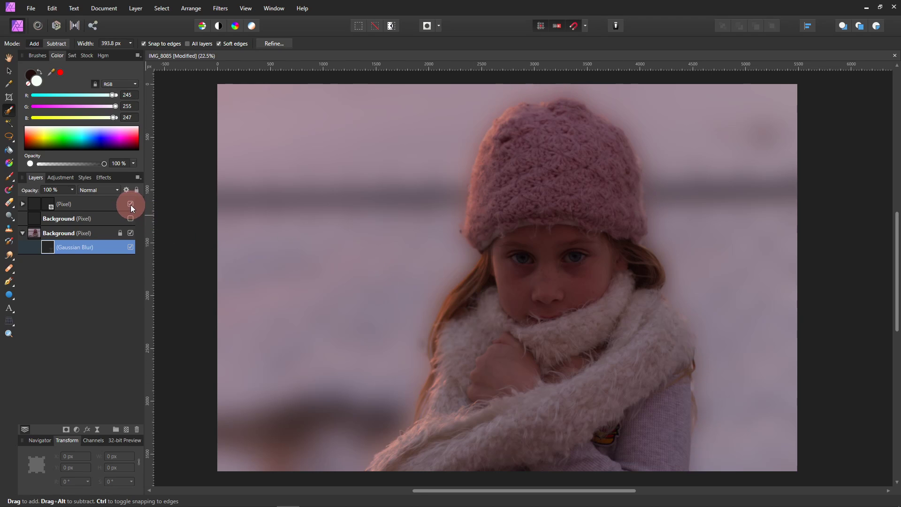
pyautogui.click(130, 205)
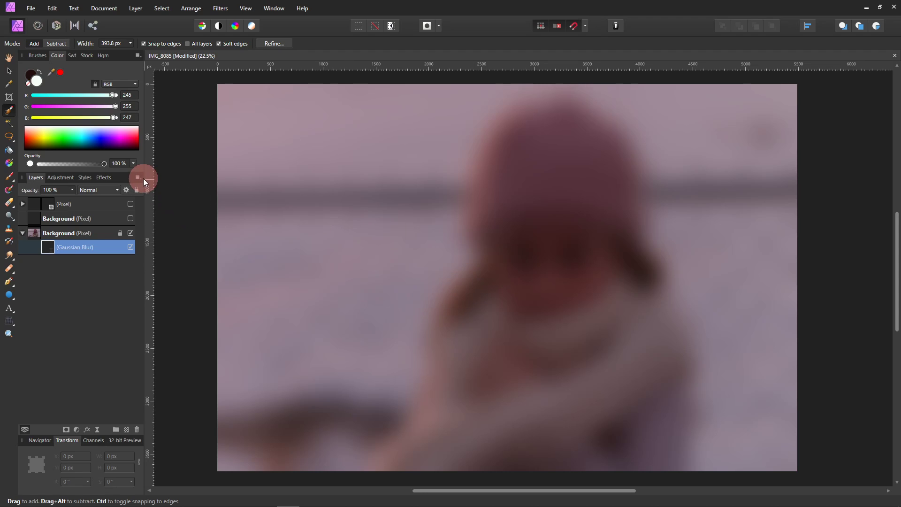
pyautogui.click(131, 205)
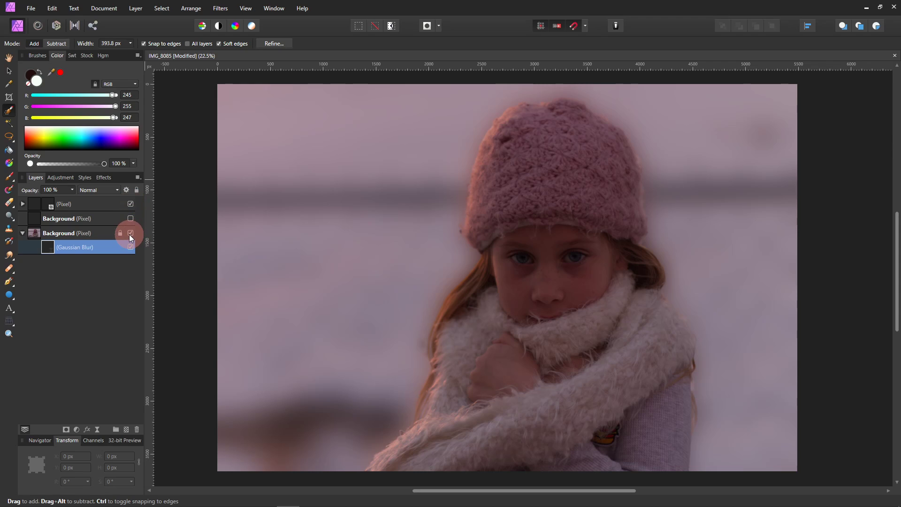
pyautogui.click(130, 233)
pyautogui.click(130, 219)
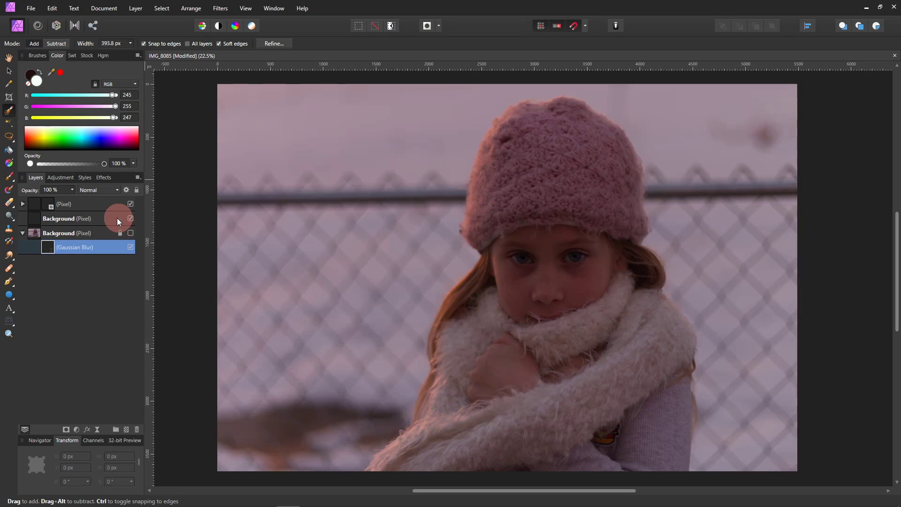
pyautogui.click(112, 219)
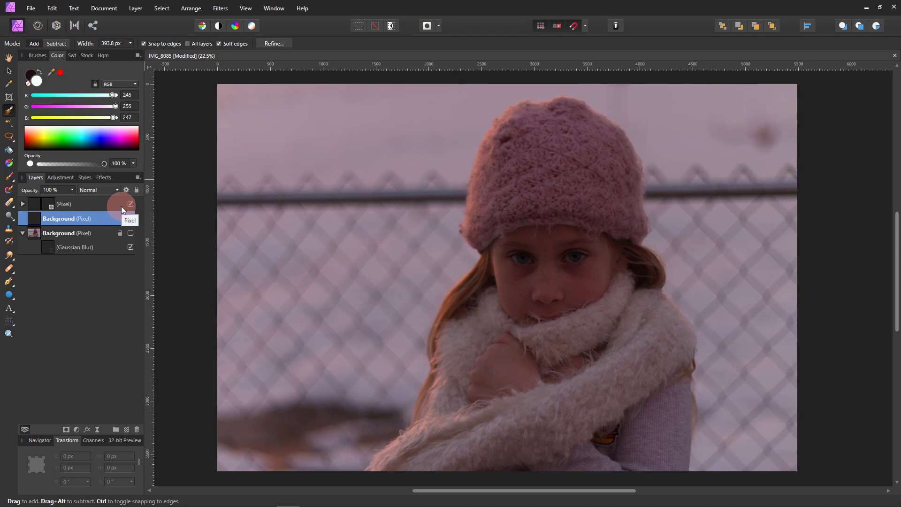
pyautogui.click(121, 207)
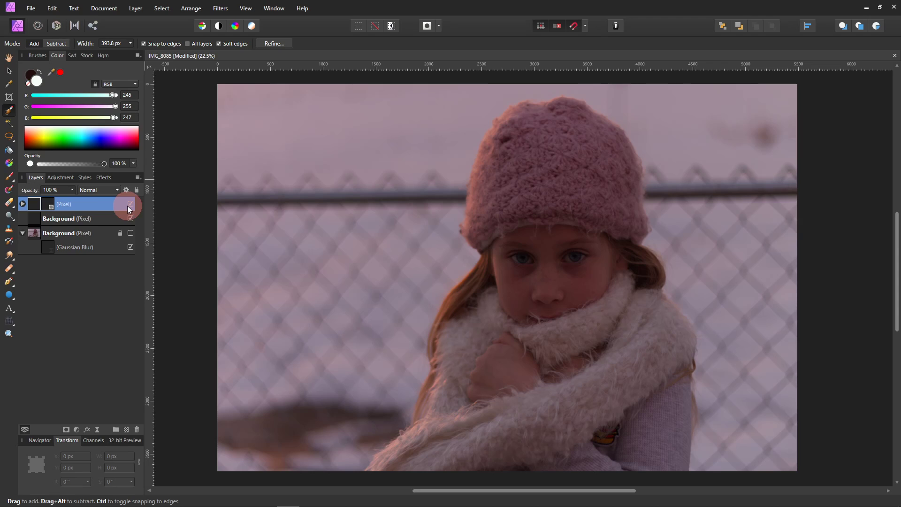
# Create a selection from the girl's layer, then select the Background copy layer
pyautogui.click(164, 6)
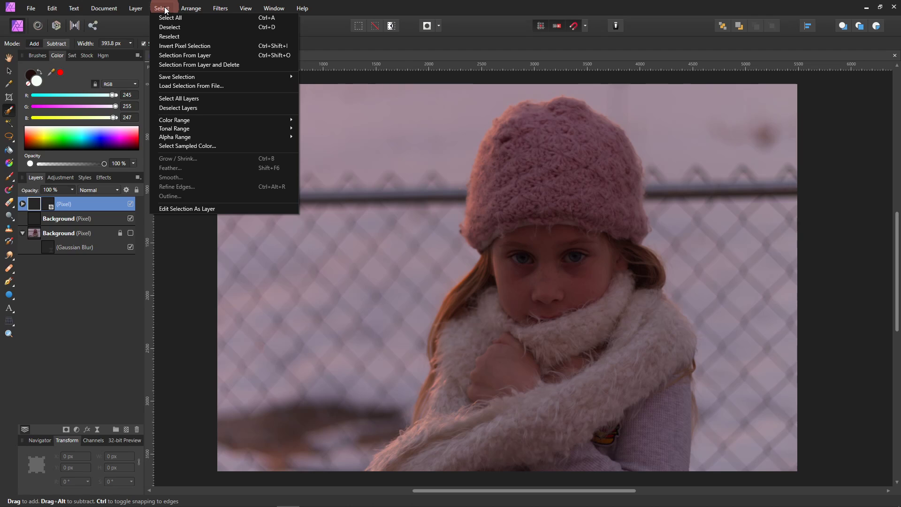
pyautogui.click(178, 56)
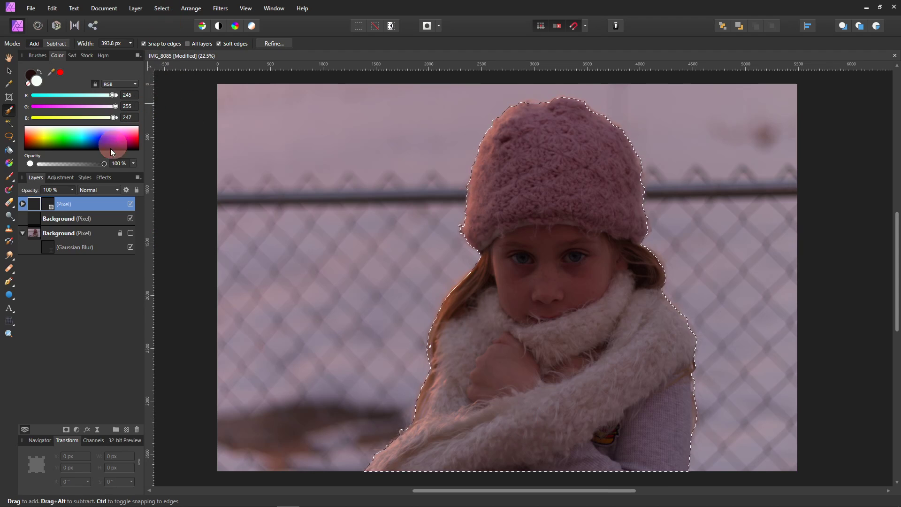
pyautogui.click(94, 218)
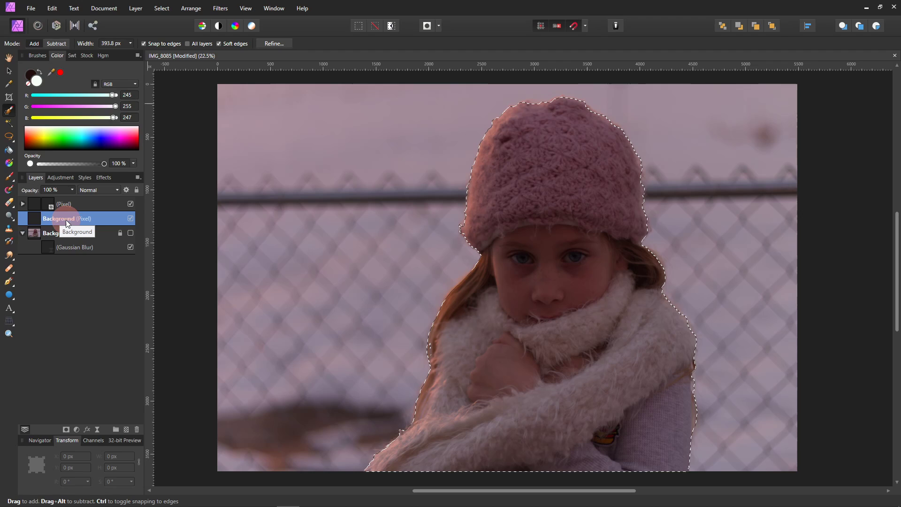
# Grow the girl's selection outward by 120.9 px with Grow/Shrink
pyautogui.click(162, 8)
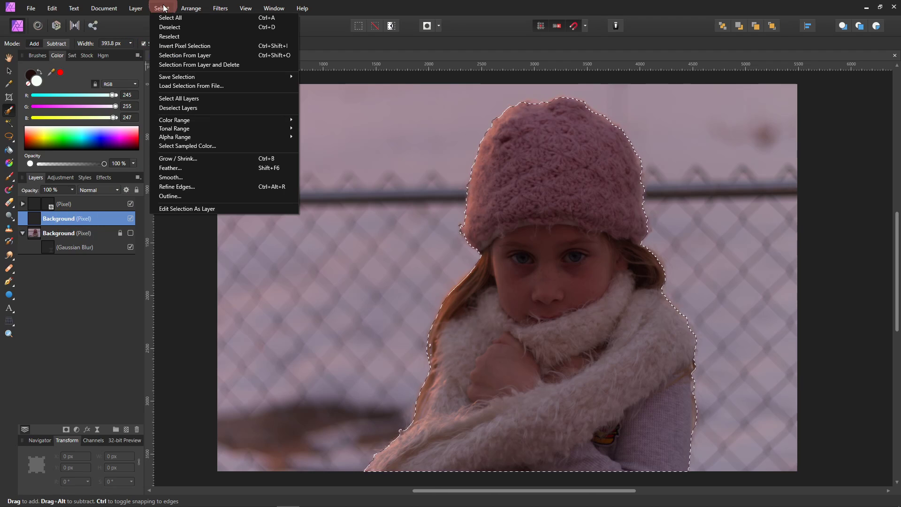
pyautogui.click(189, 158)
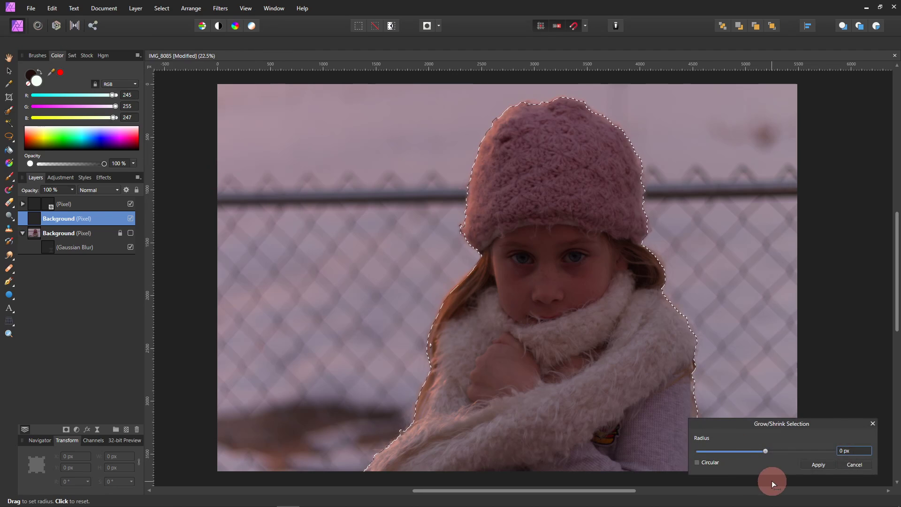
pyautogui.moveTo(768, 451); pyautogui.dragTo(774, 452)
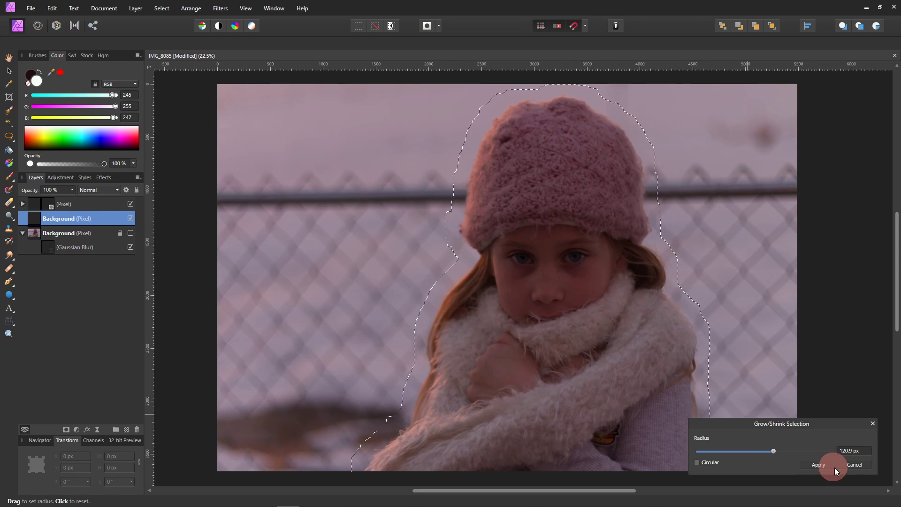
pyautogui.click(818, 465)
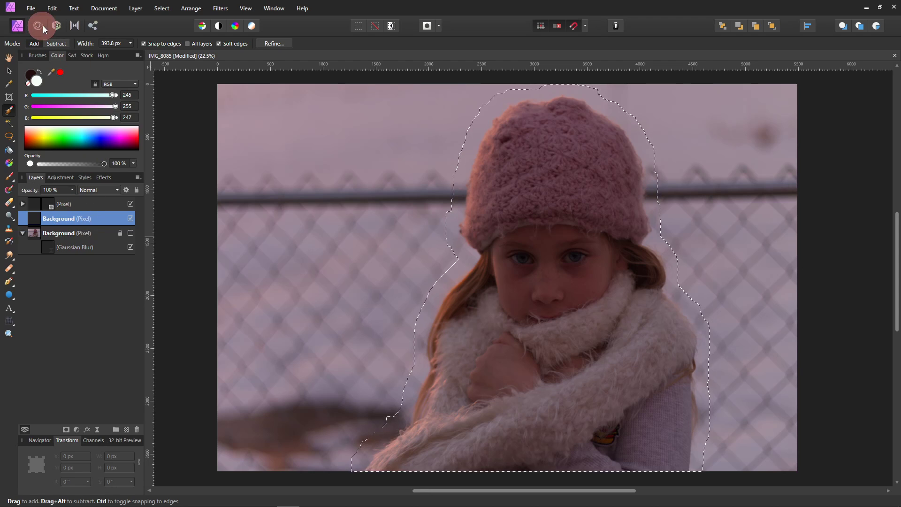
# Inpaint the grown selection on the Background copy, hide the girl layer, and deselect
pyautogui.click(52, 8)
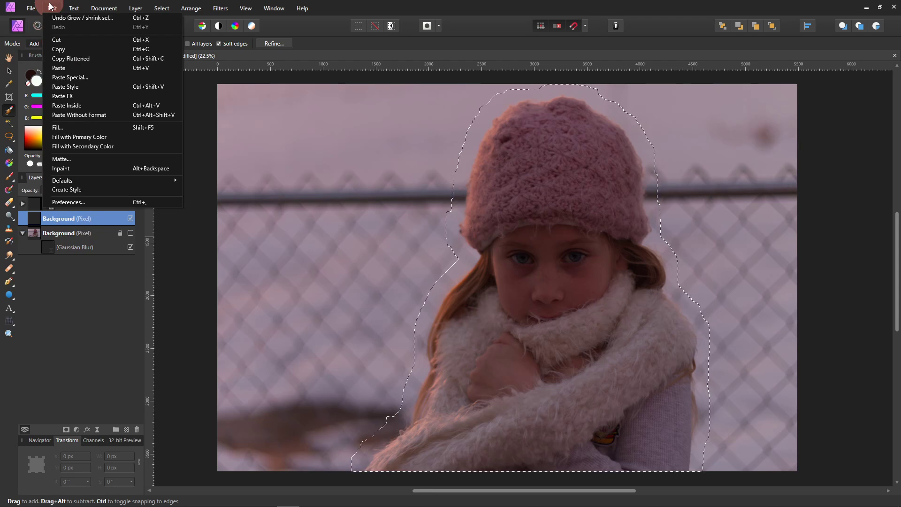
pyautogui.click(70, 168)
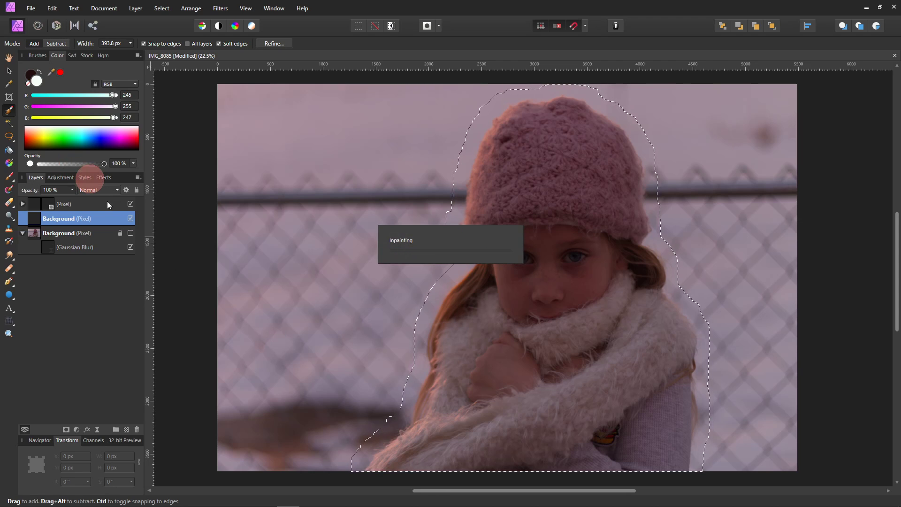
pyautogui.click(131, 204)
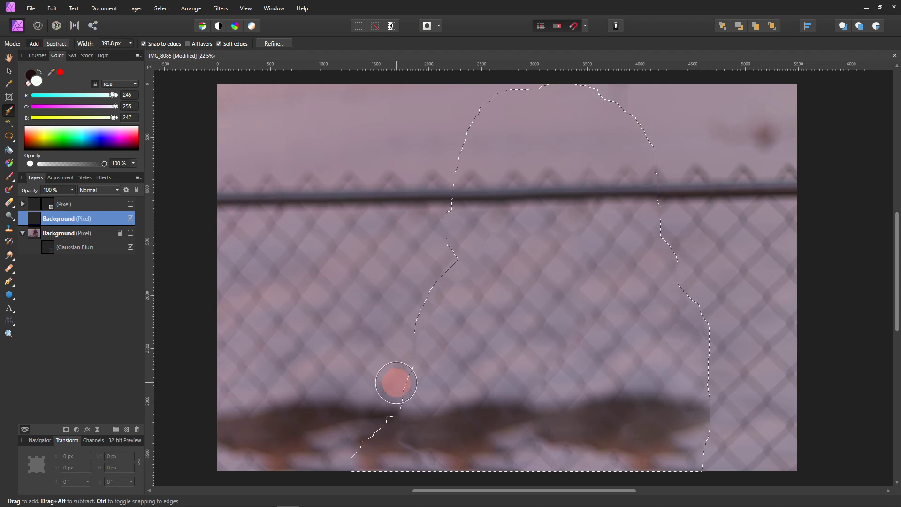
pyautogui.hotkey('ctrl', 'd')
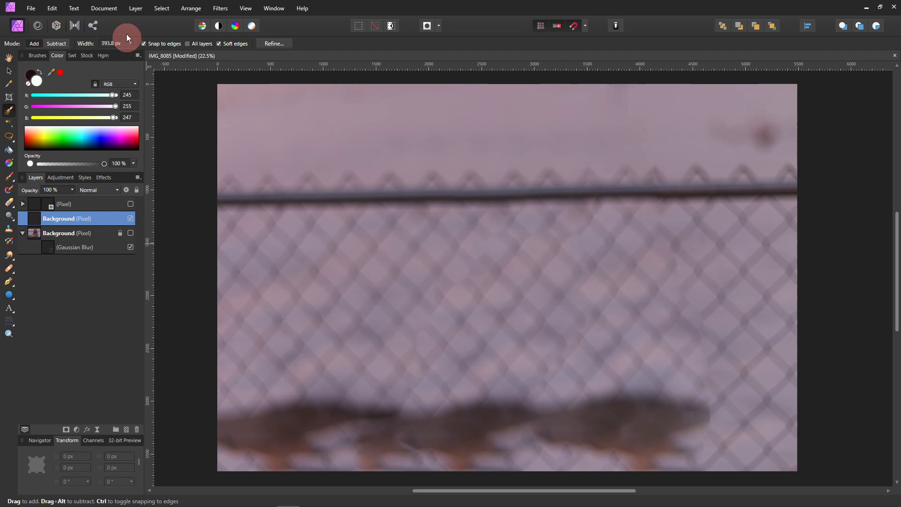
# Add a live Gaussian Blur to the inpainted Background copy with Preserve Alpha and 100 px radius
pyautogui.click(135, 8)
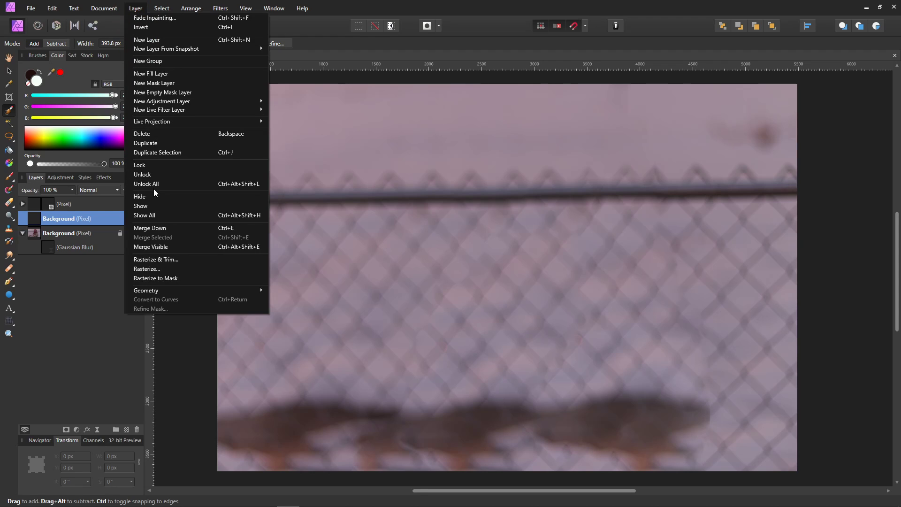
pyautogui.moveTo(177, 110)
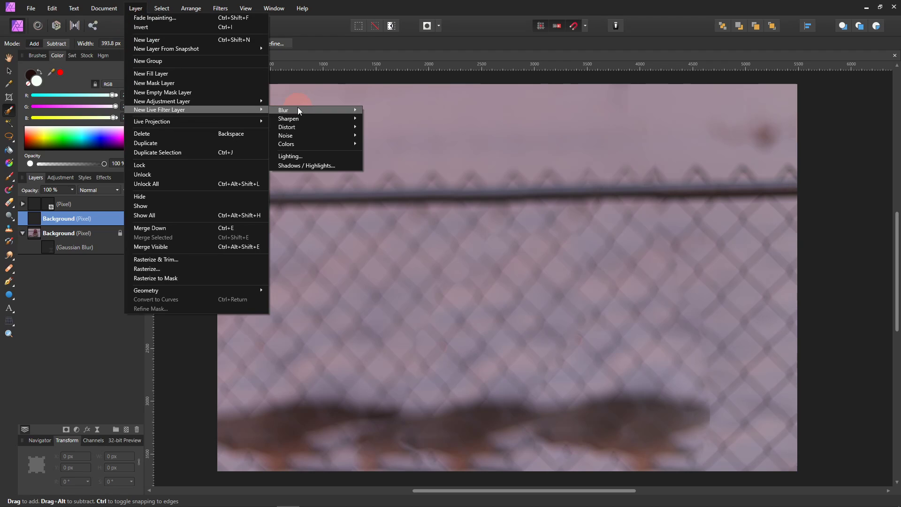
pyautogui.moveTo(299, 111)
pyautogui.click(393, 110)
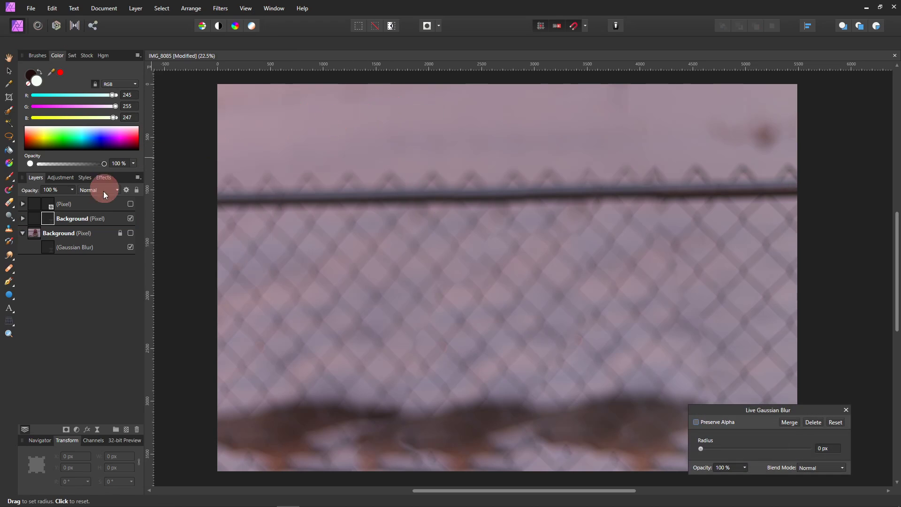
pyautogui.click(27, 219)
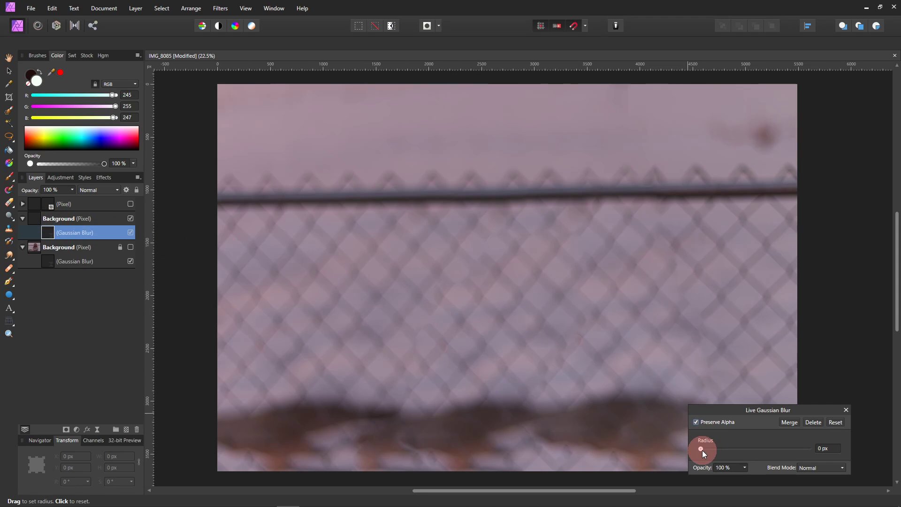
pyautogui.moveTo(703, 449); pyautogui.dragTo(845, 448)
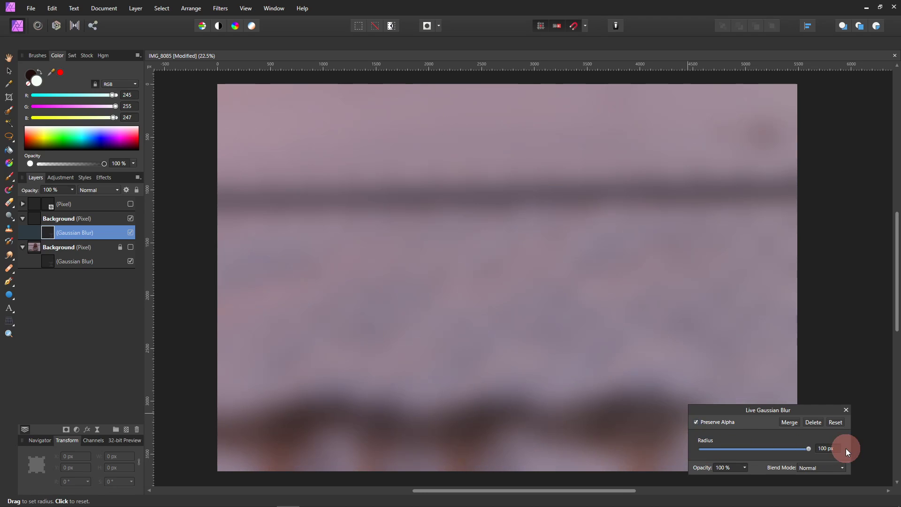
pyautogui.click(847, 411)
pyautogui.press('w')
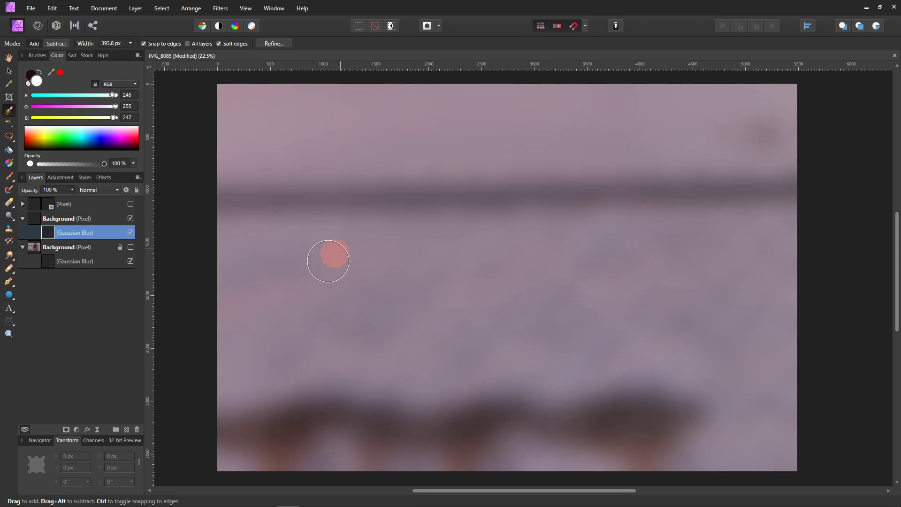
# Show the girl layer, then toggle the blurred Background copy off and on to compare her edges
pyautogui.click(131, 205)
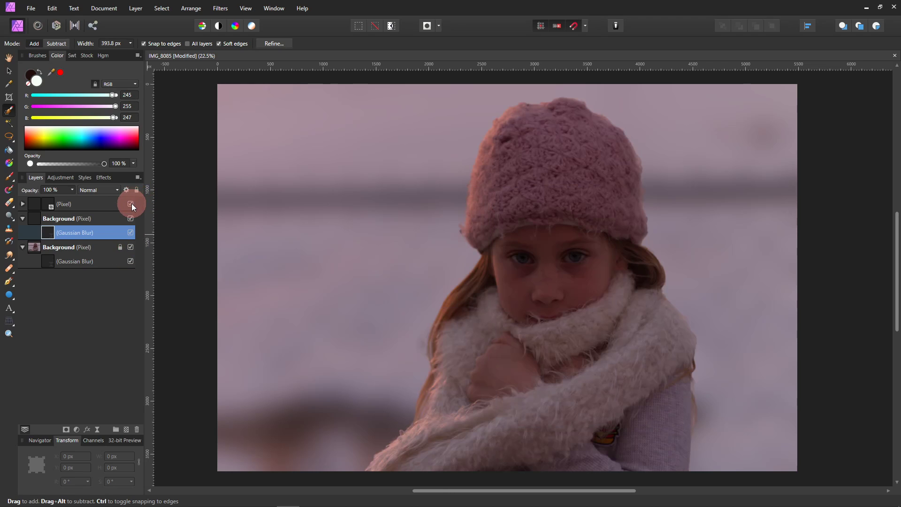
pyautogui.click(130, 219)
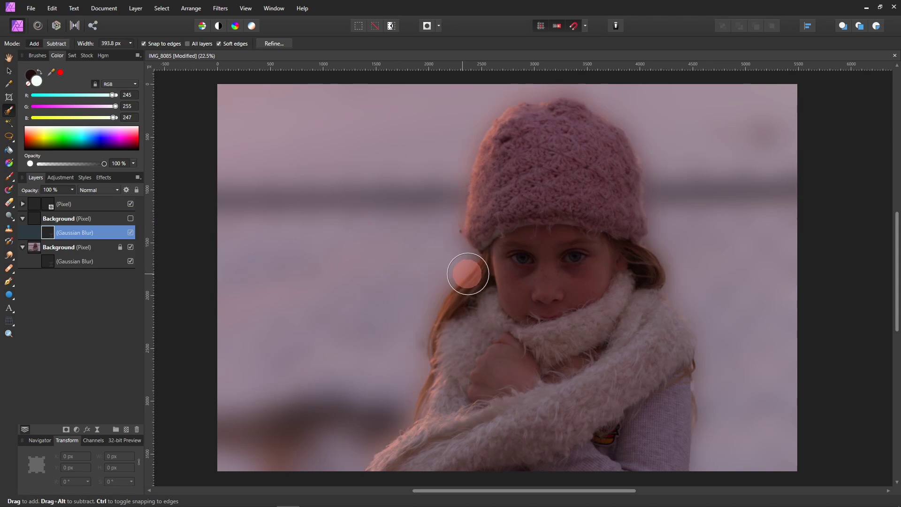
pyautogui.click(131, 219)
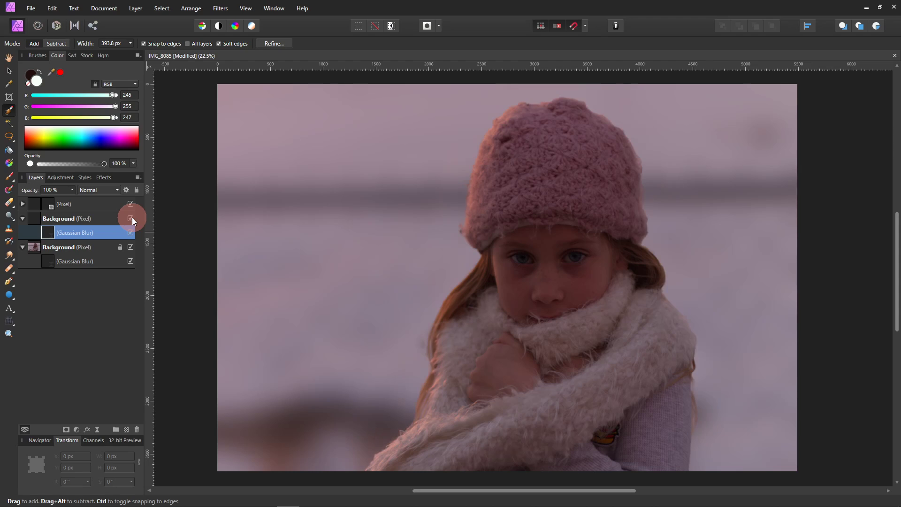